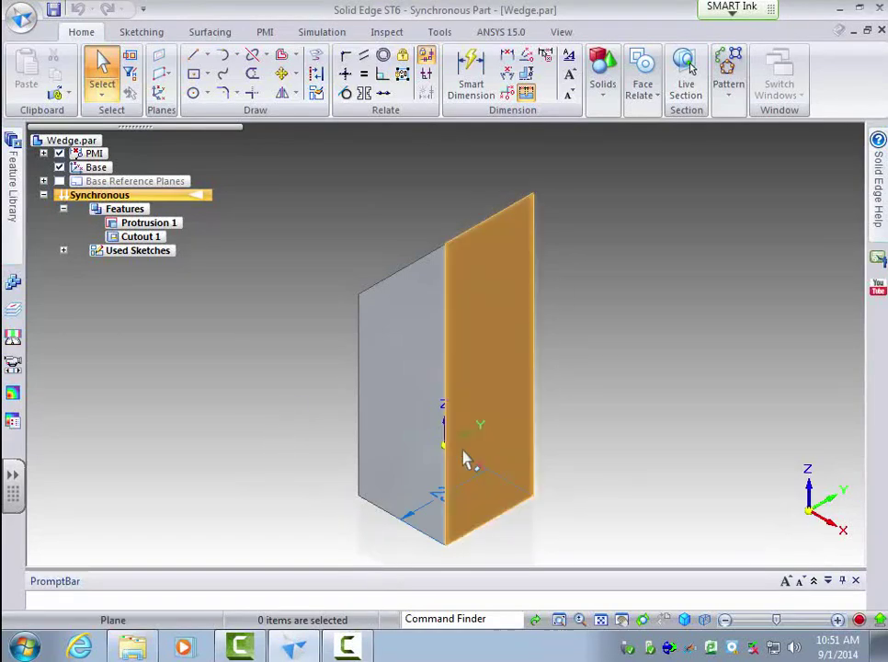
- Minimize Wedge.par, start a new ISO draft, and pick Wedge.par from the parts library
click(842, 30)
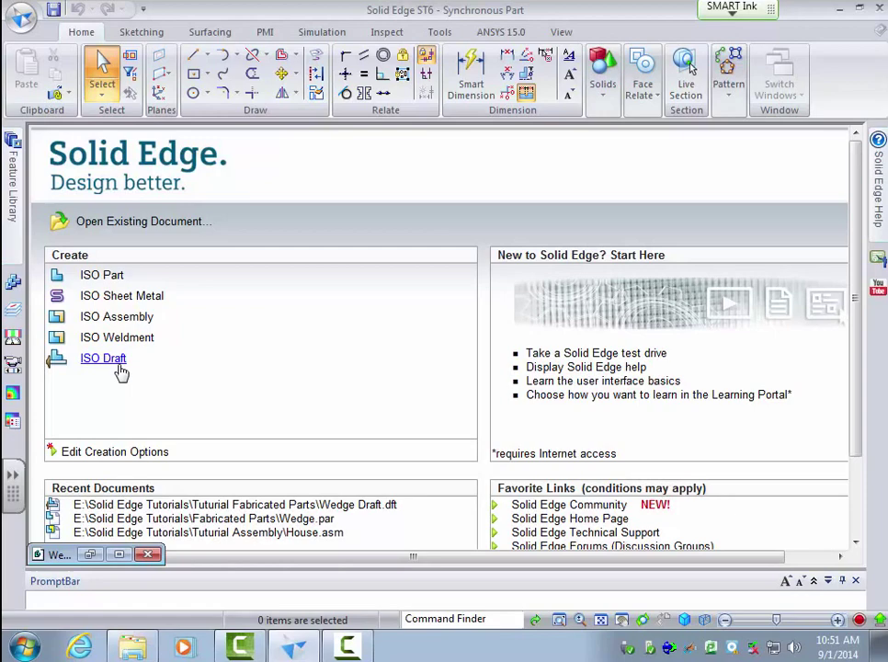
click(120, 365)
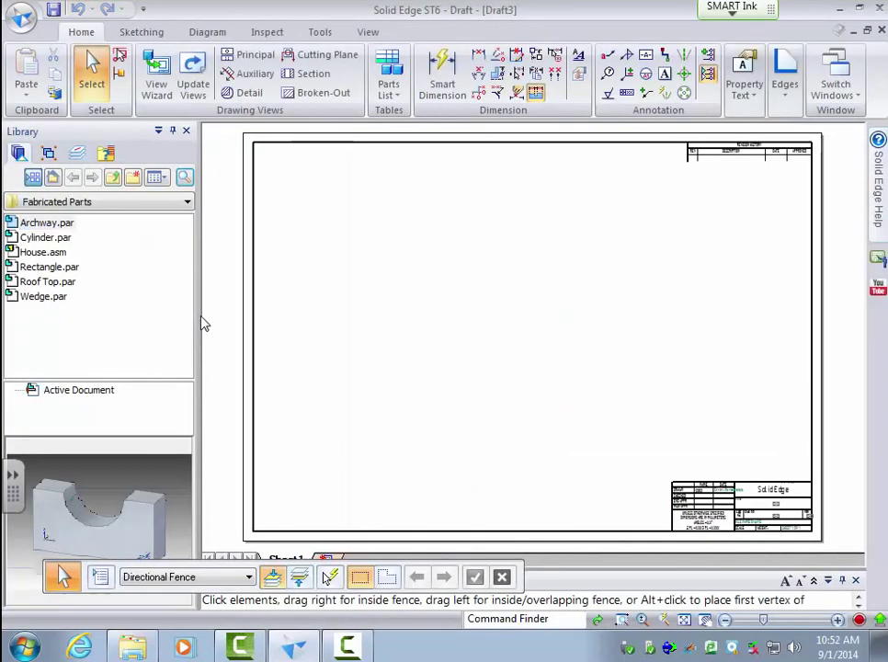
click(37, 296)
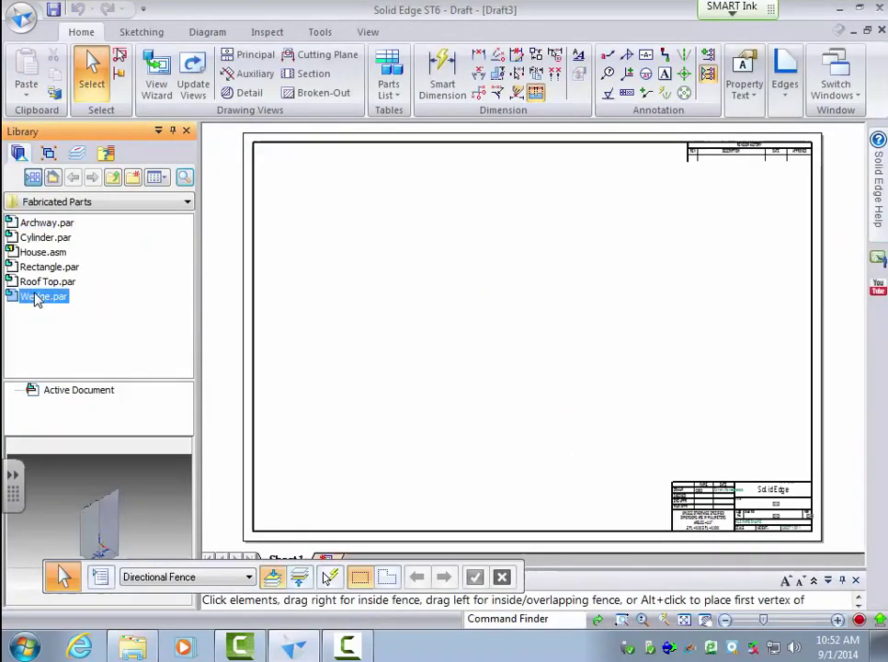
- Open Wedge.par in the View Wizard as the model for the drawing view
click(161, 93)
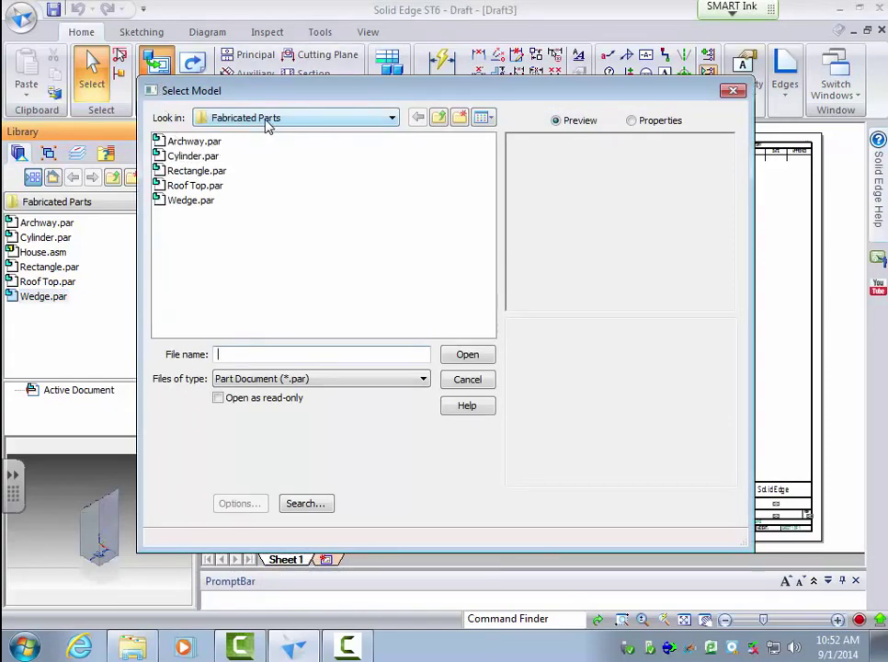
click(193, 203)
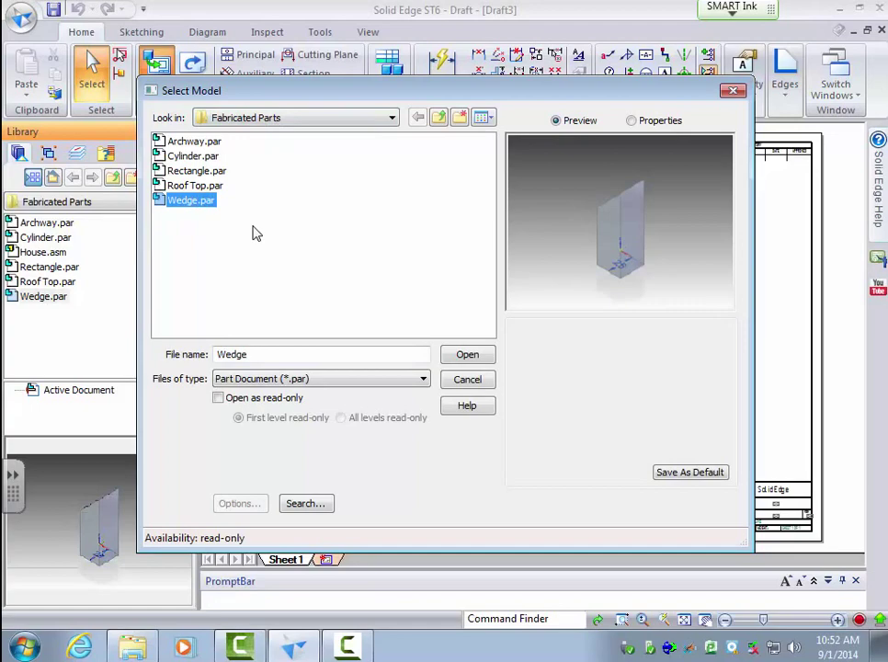
click(467, 356)
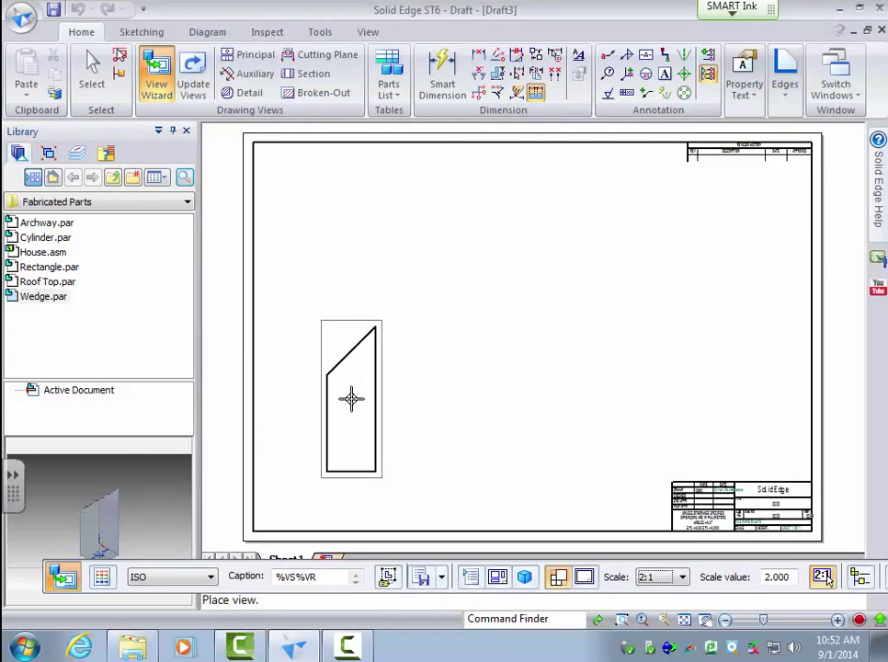
- Place the Wedge's front view, then its right, top and isometric views at 2:1
click(350, 398)
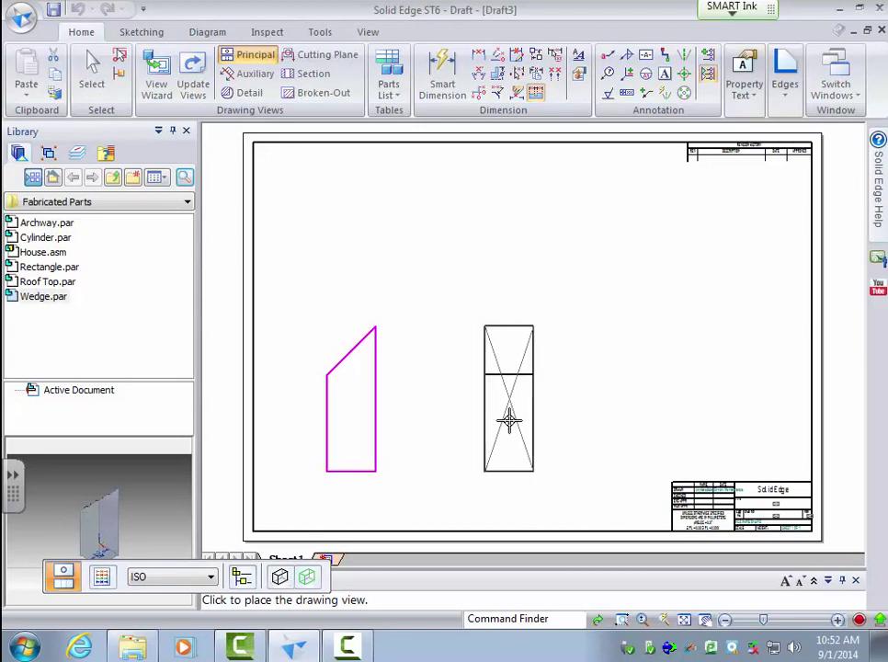
click(508, 420)
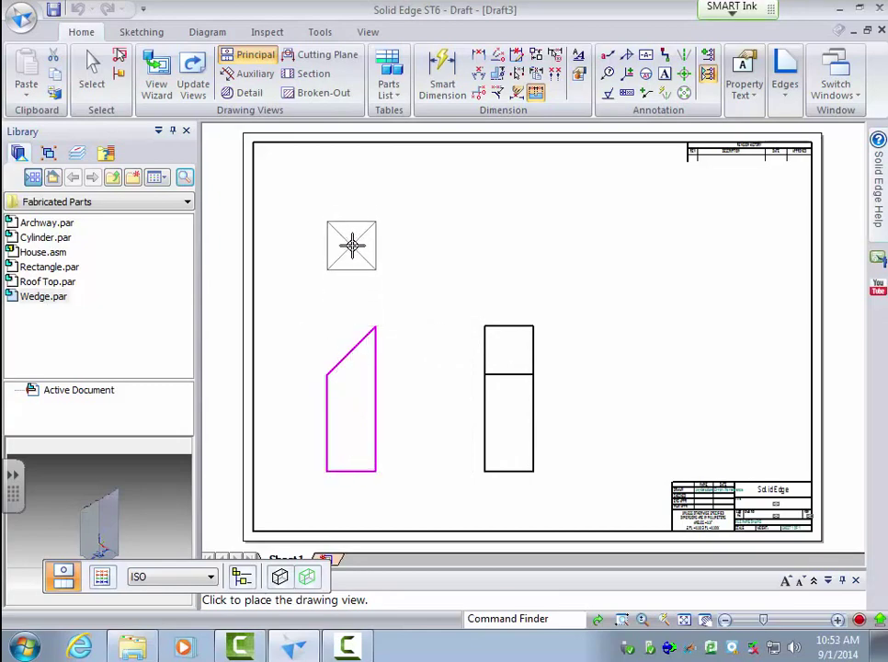
click(351, 245)
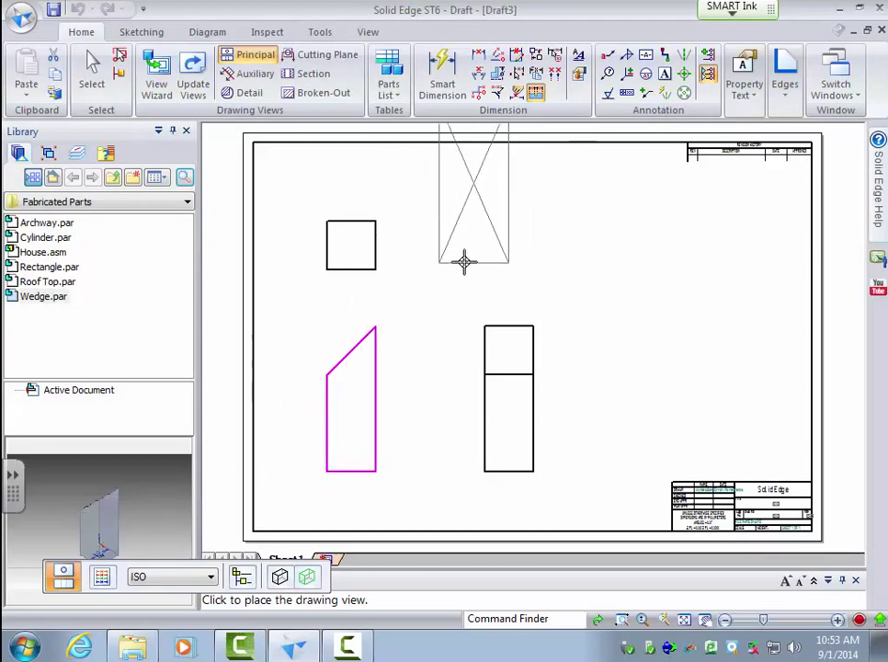
click(439, 294)
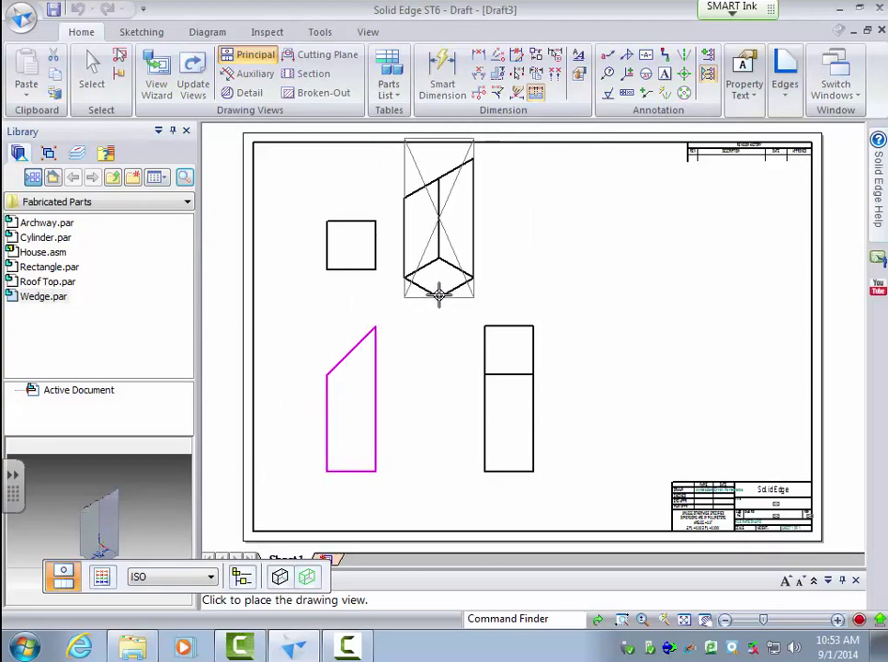
click(89, 69)
click(451, 271)
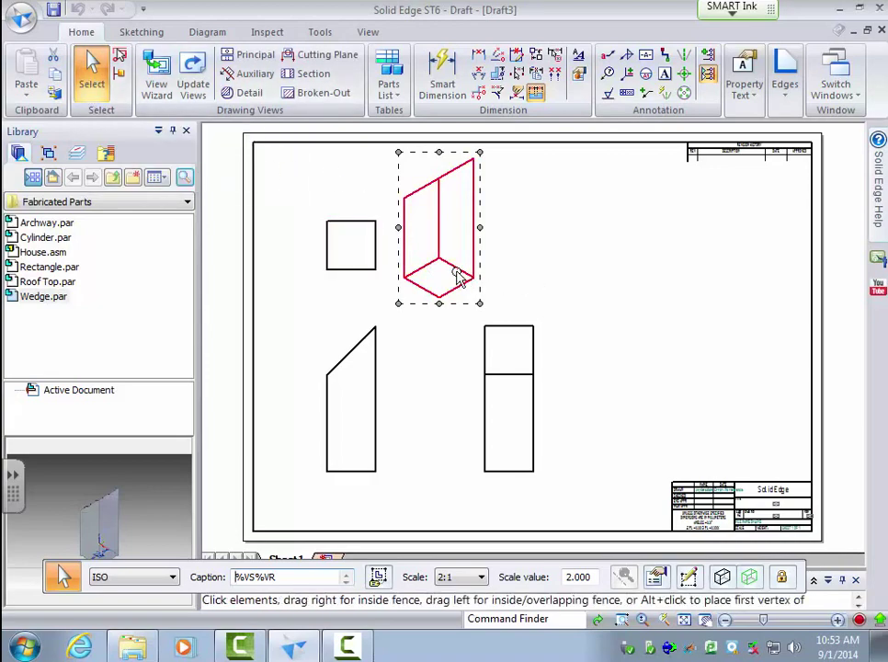
- Drag the isometric view to the upper right and realign the top and right-side views
drag(460, 277, 584, 267)
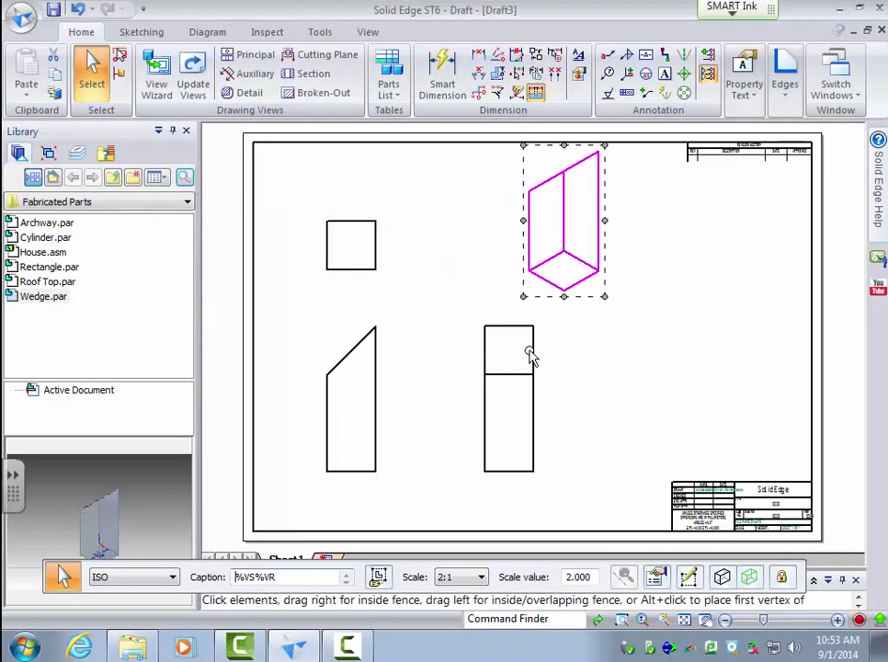
mouse_move(528, 357)
mouse_down()
mouse_move(531, 398)
mouse_move(459, 377)
mouse_move(556, 363)
mouse_move(537, 408)
mouse_move(536, 364)
mouse_move(515, 367)
mouse_up()
mouse_move(366, 283)
mouse_down()
mouse_move(341, 290)
mouse_move(351, 257)
mouse_move(363, 255)
mouse_move(367, 271)
mouse_move(349, 284)
mouse_up()
drag(487, 432, 456, 451)
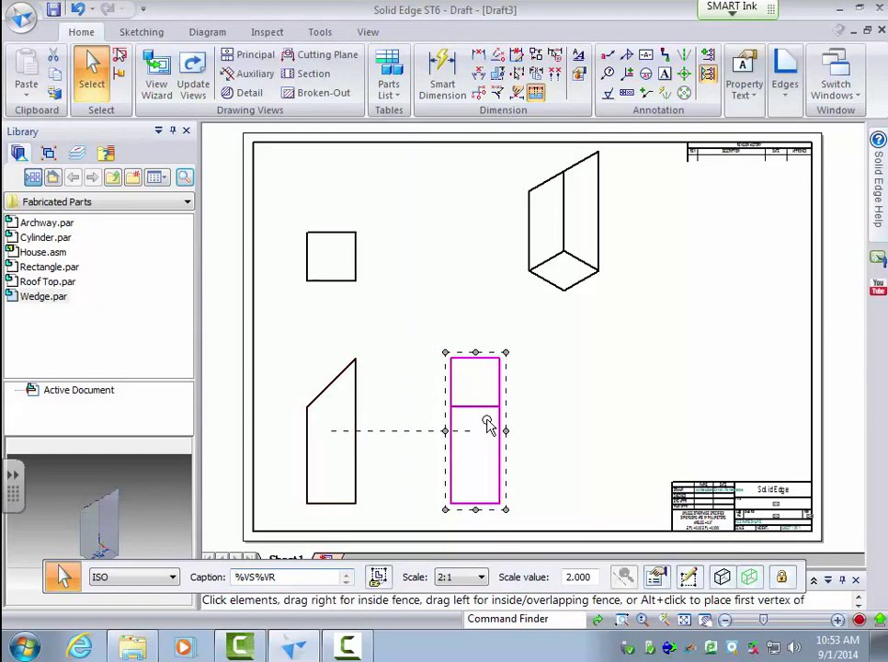
click(553, 410)
click(563, 284)
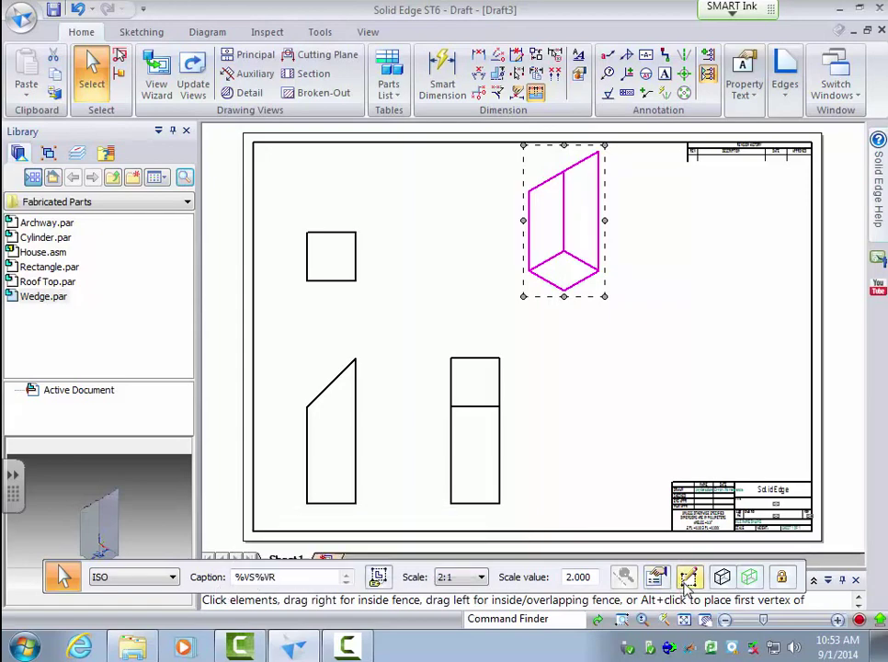
- Make the isometric view Shaded, update views, and nudge it slightly left and down
click(717, 579)
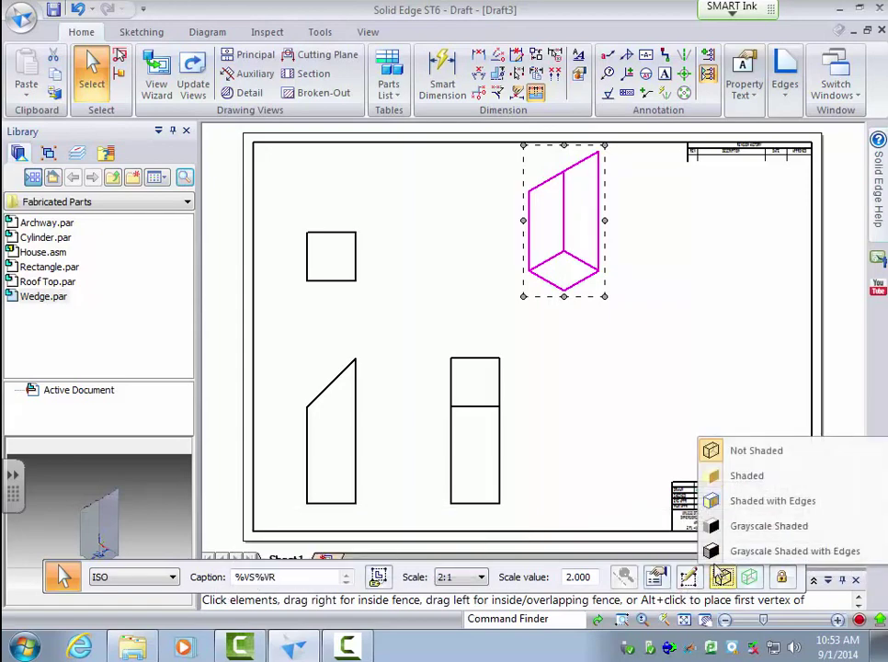
click(762, 487)
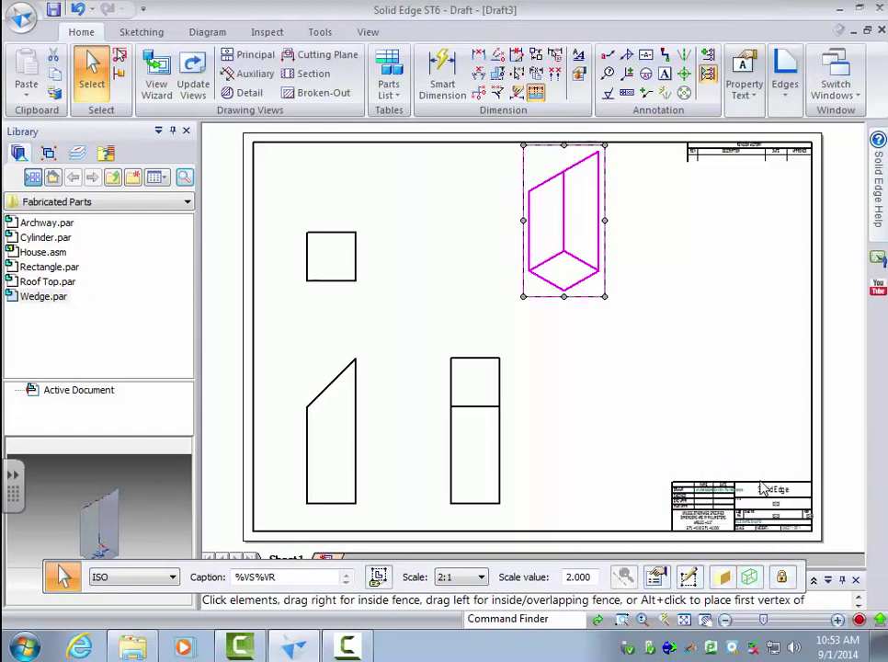
click(448, 246)
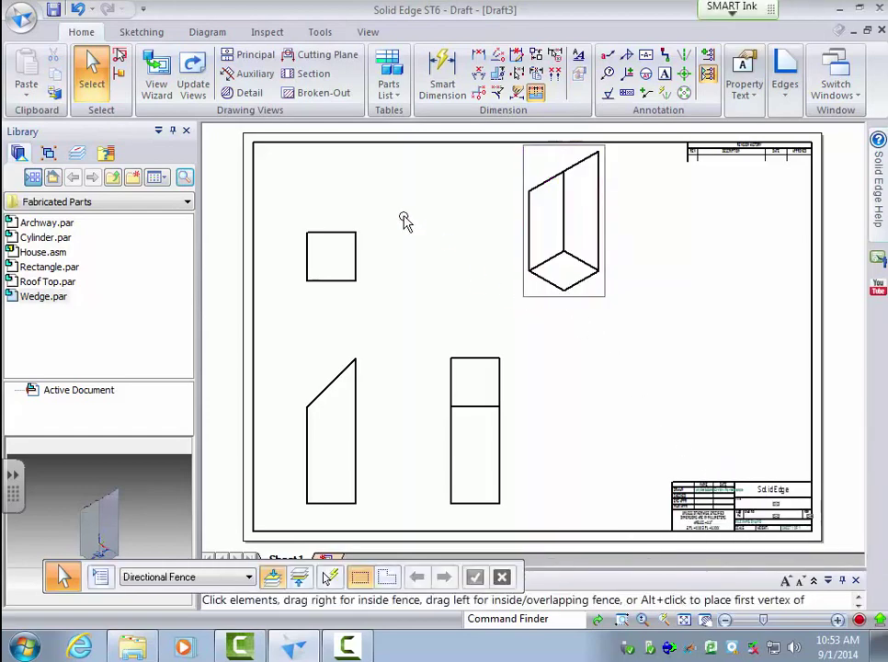
click(202, 103)
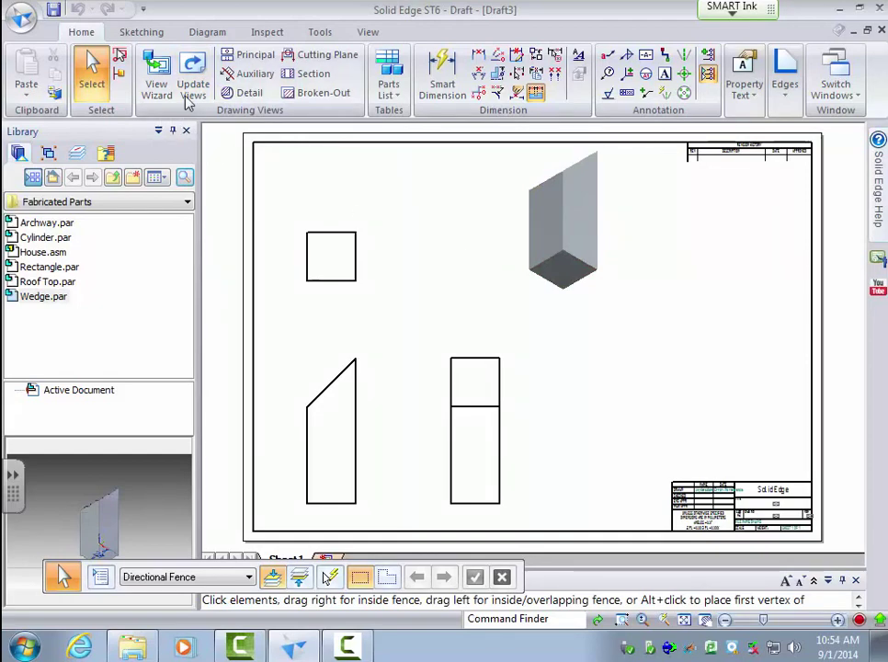
drag(553, 264, 514, 280)
click(654, 331)
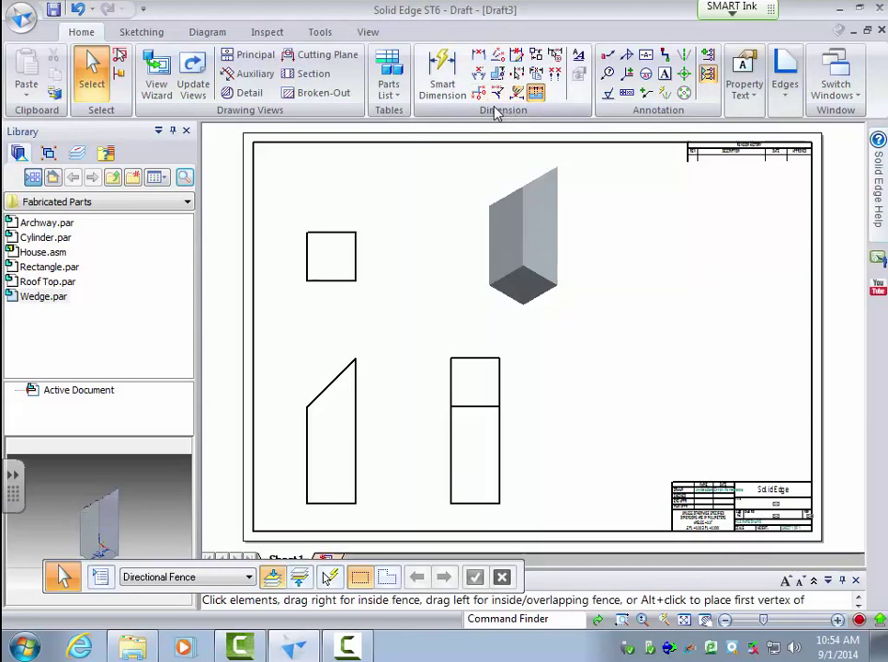
- Add a vertical 75 height dimension on the front view's right edge
click(441, 87)
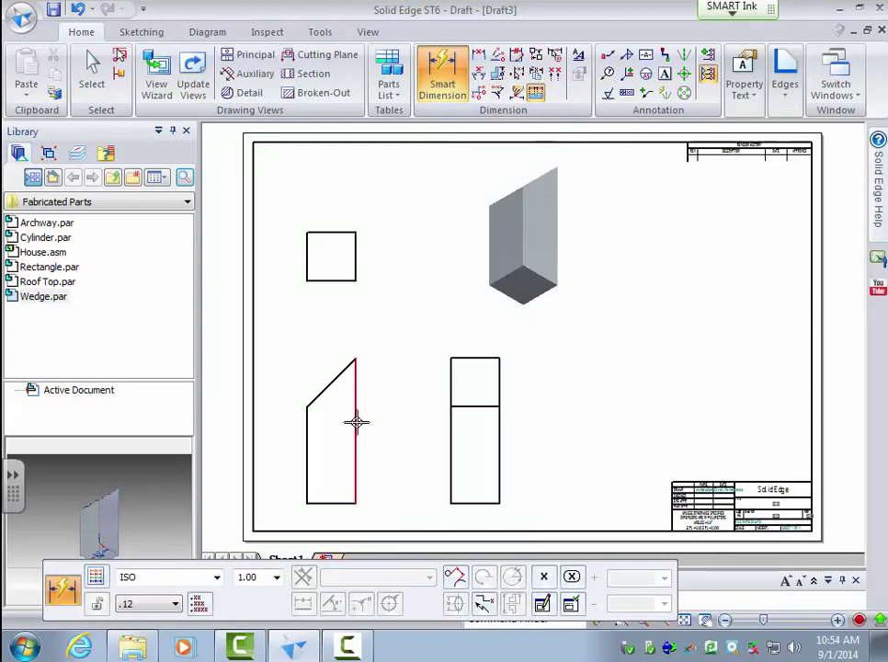
click(356, 422)
click(398, 420)
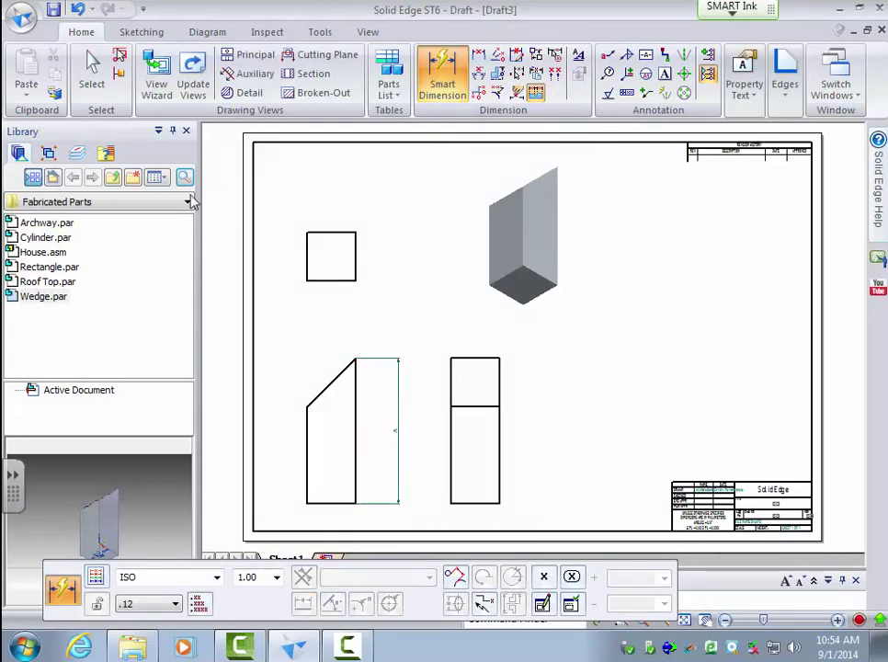
click(91, 74)
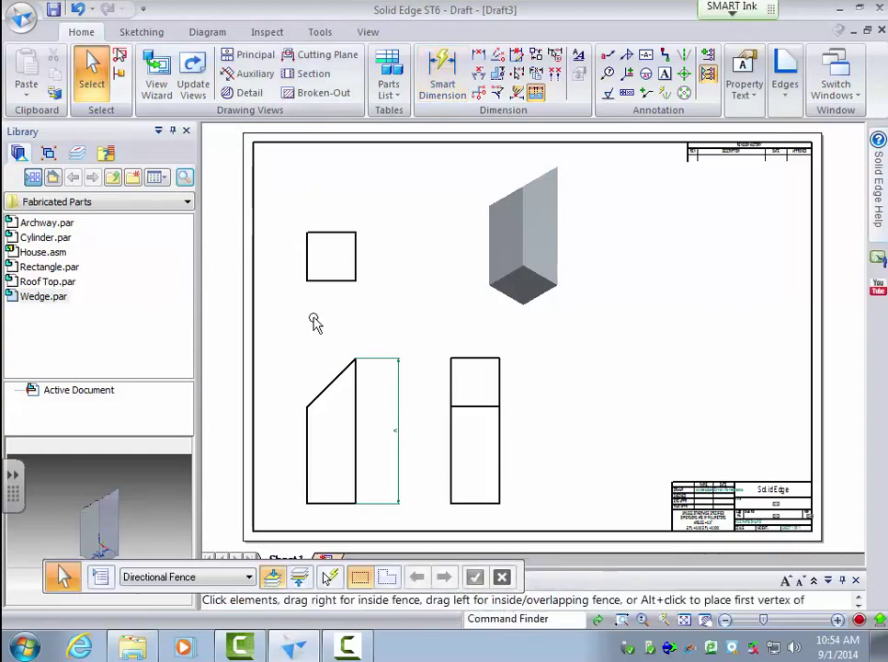
- Set the 75 dimension's text scale to 4
click(397, 438)
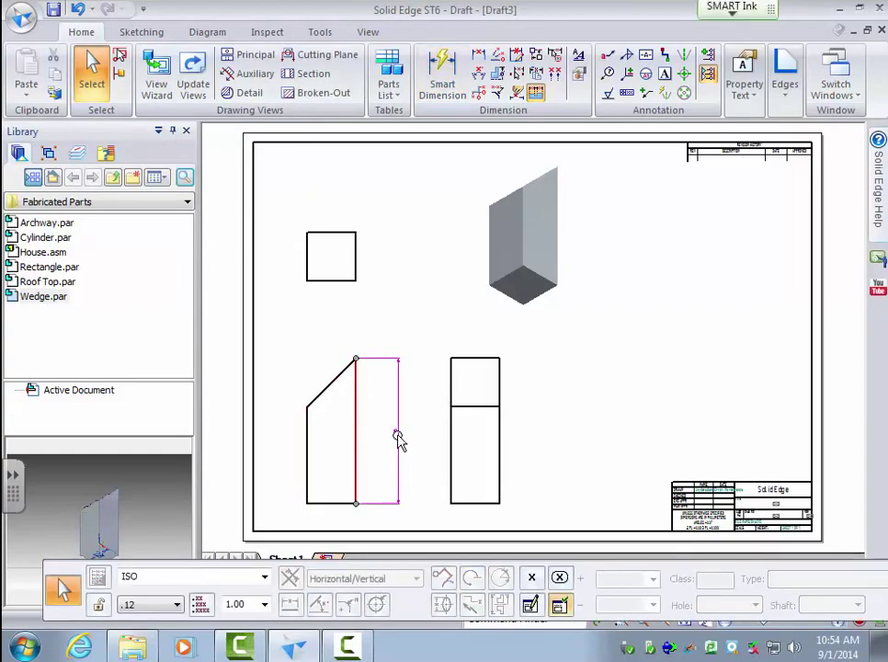
click(245, 607)
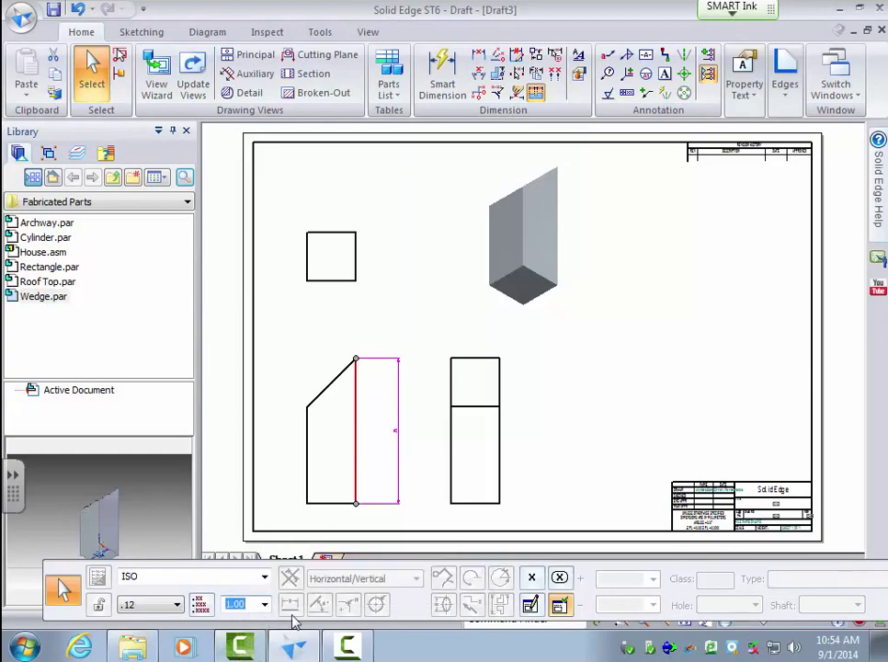
text(4)
key(Return)
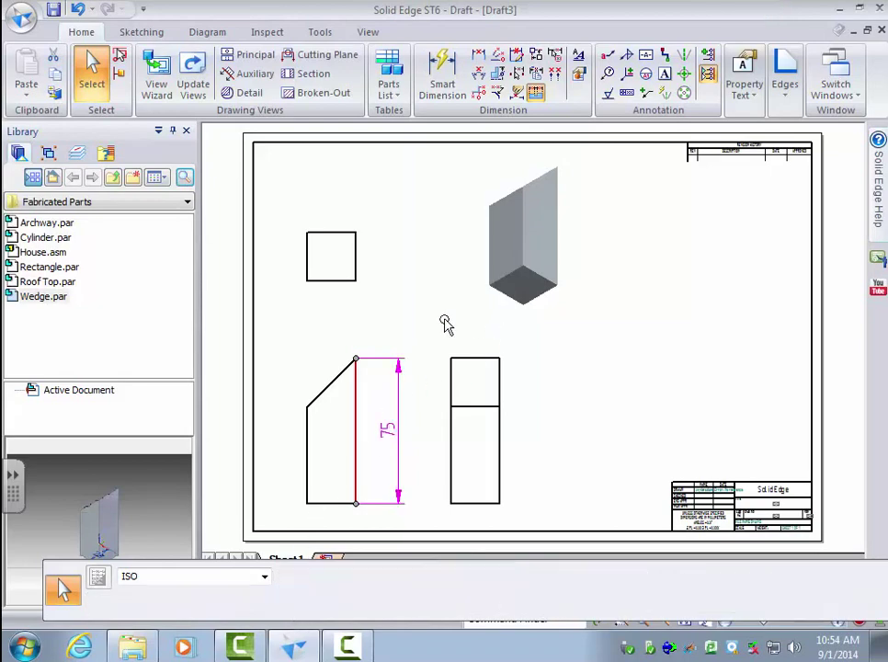
click(444, 323)
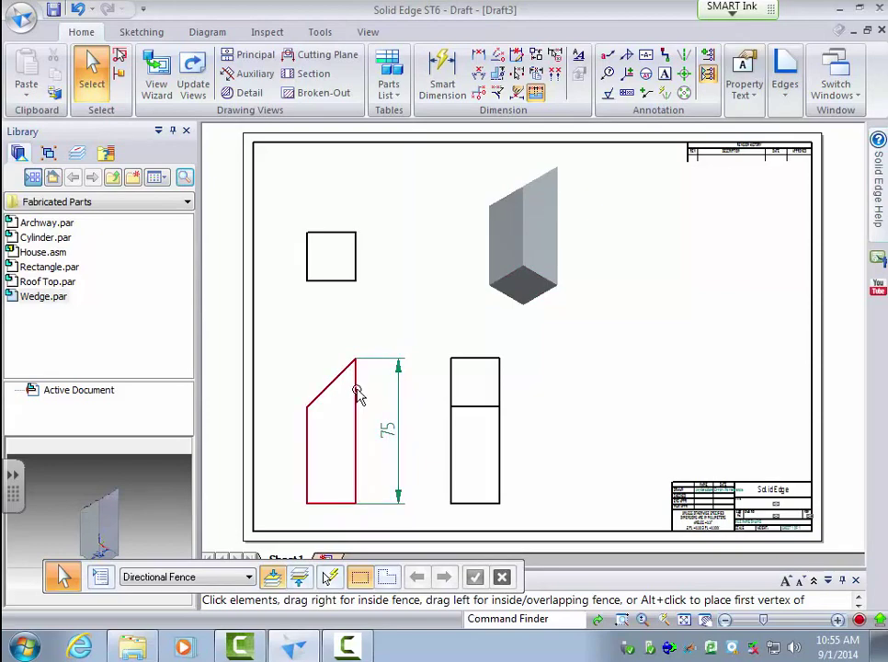
- Add a 45° Angle Between dimension from the front view's vertical edge to its slanted edge
click(476, 78)
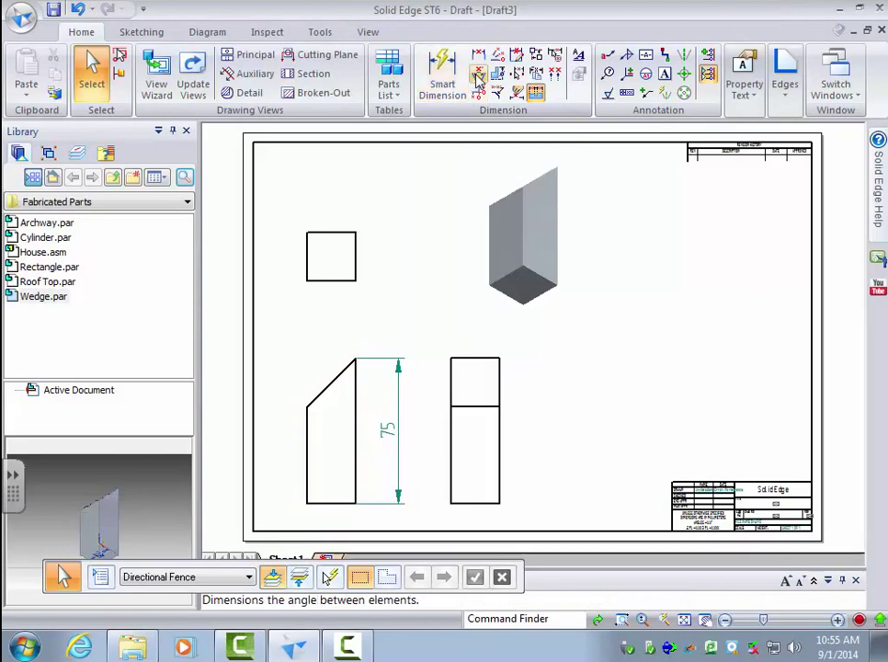
click(356, 386)
click(341, 370)
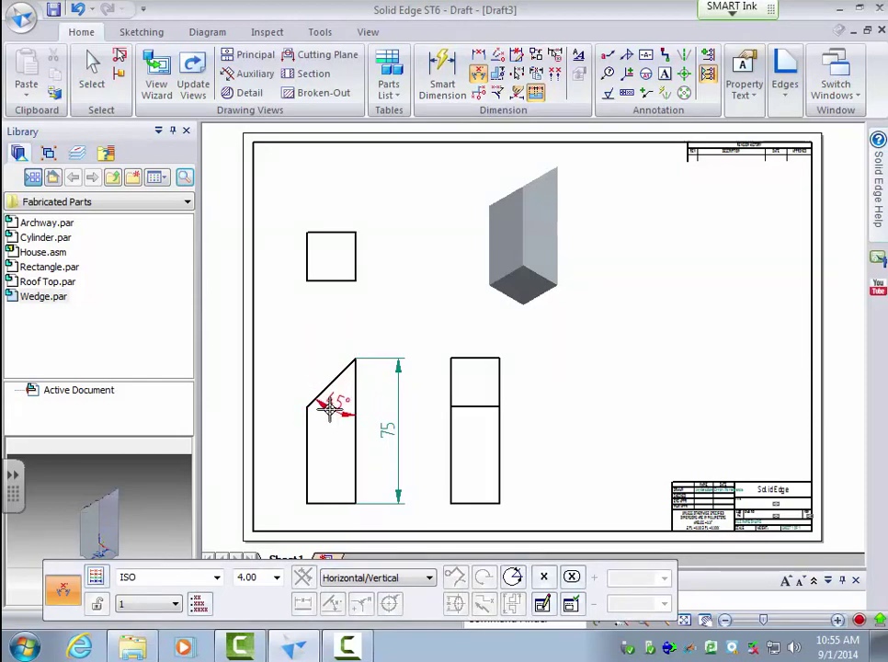
click(332, 404)
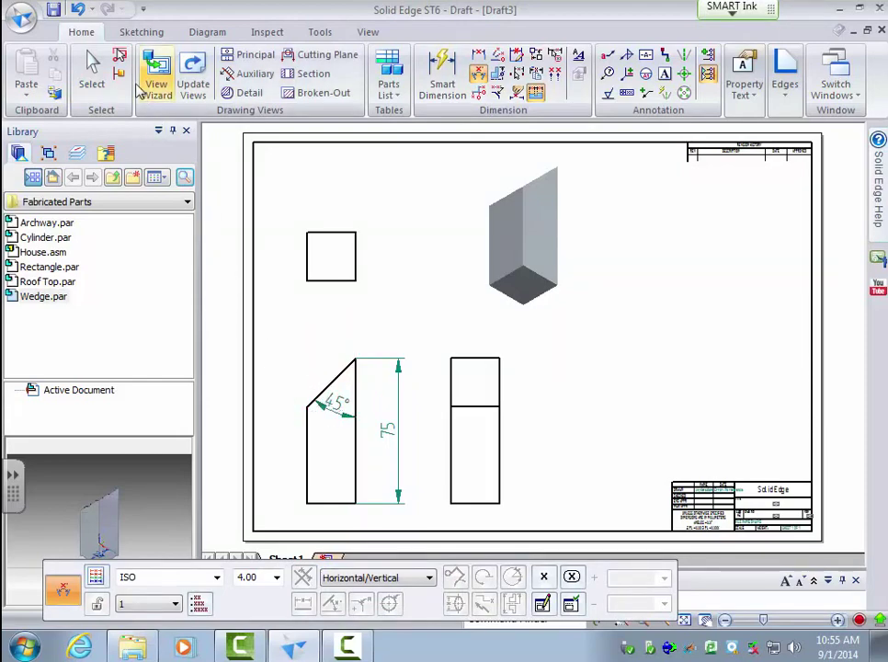
click(91, 69)
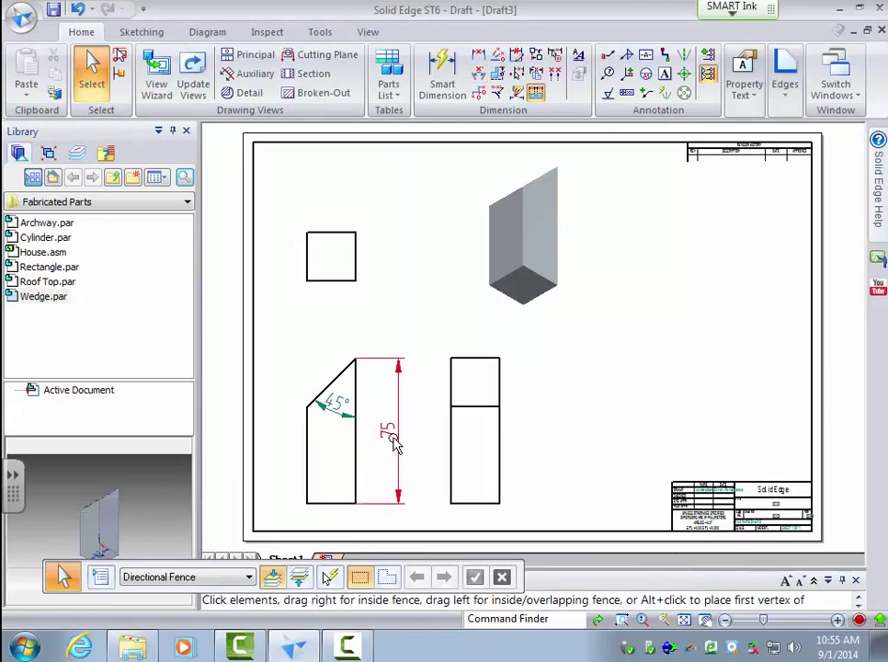
click(393, 442)
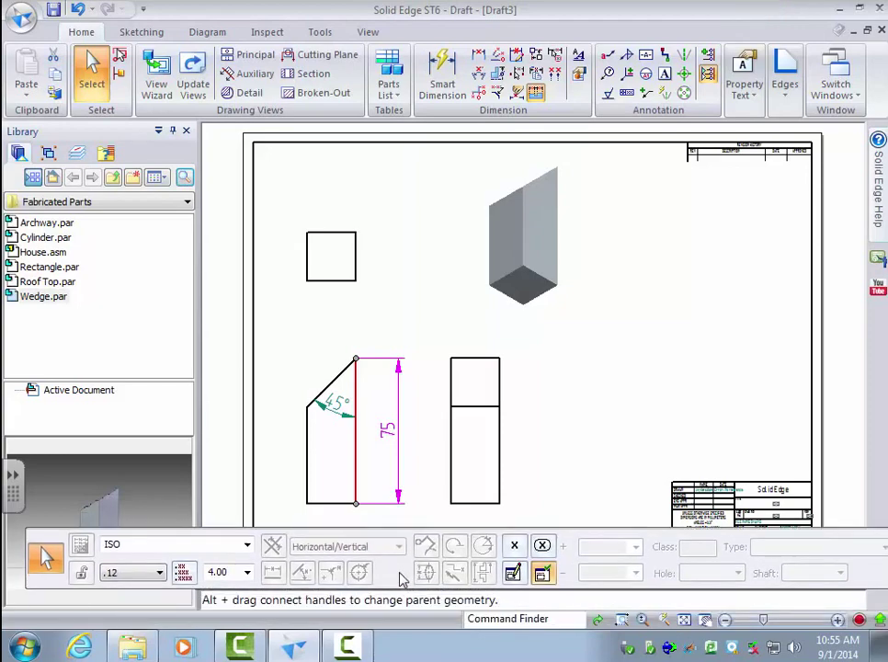
click(622, 621)
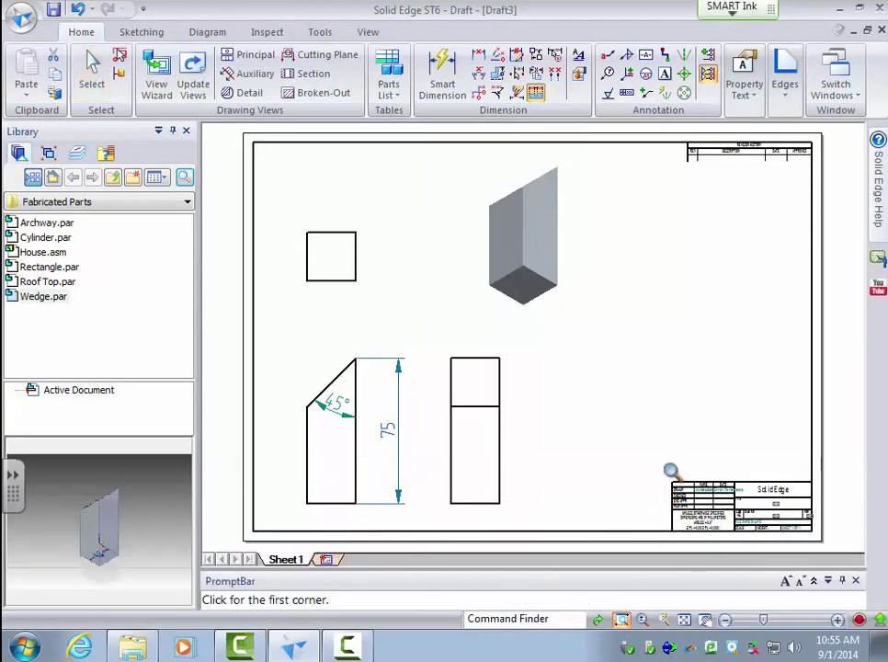
drag(663, 462, 832, 544)
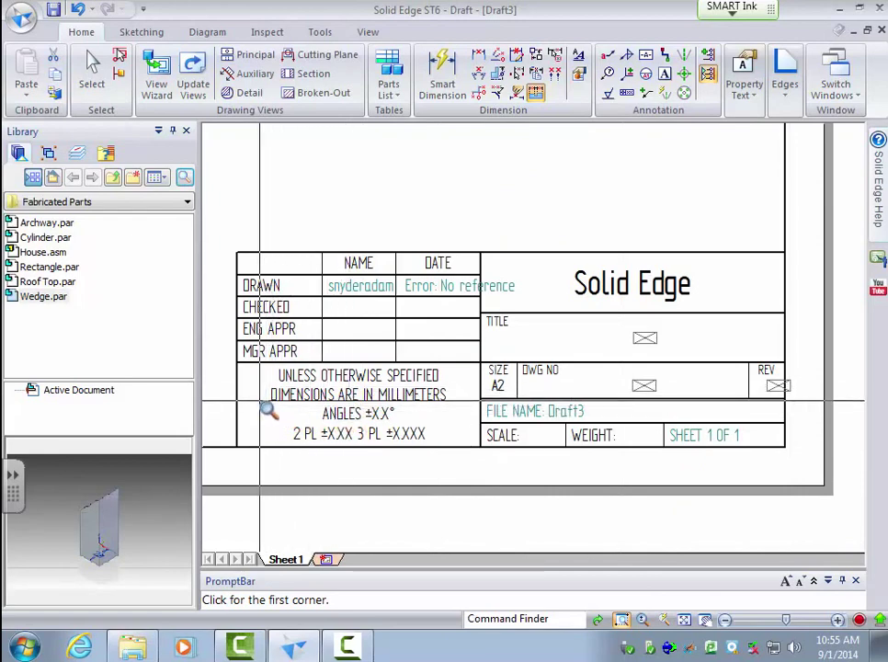
click(683, 622)
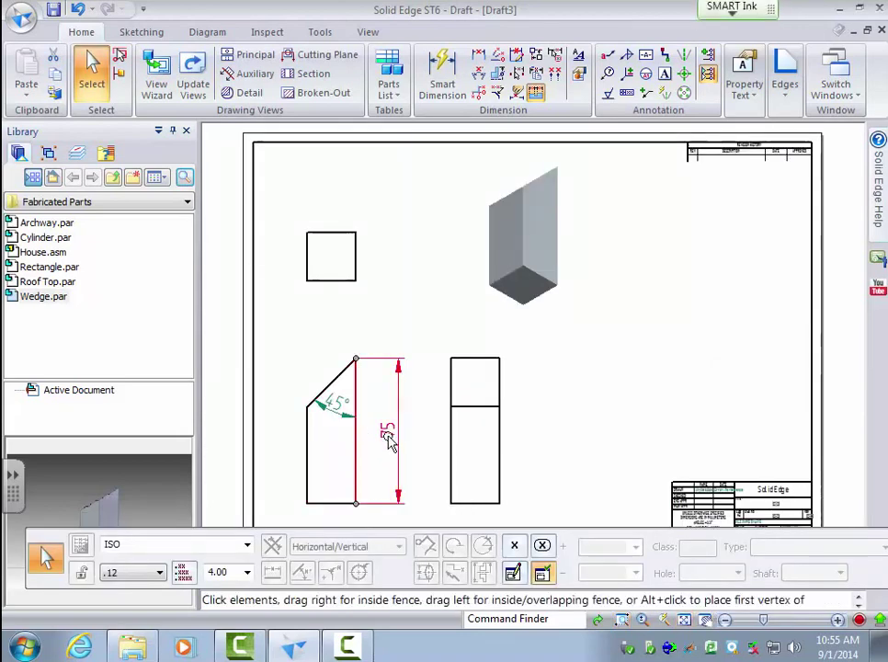
- Give the 75 dimension the unit label 'mm' in its Properties Units tab
click(388, 439)
right_click(393, 435)
click(429, 425)
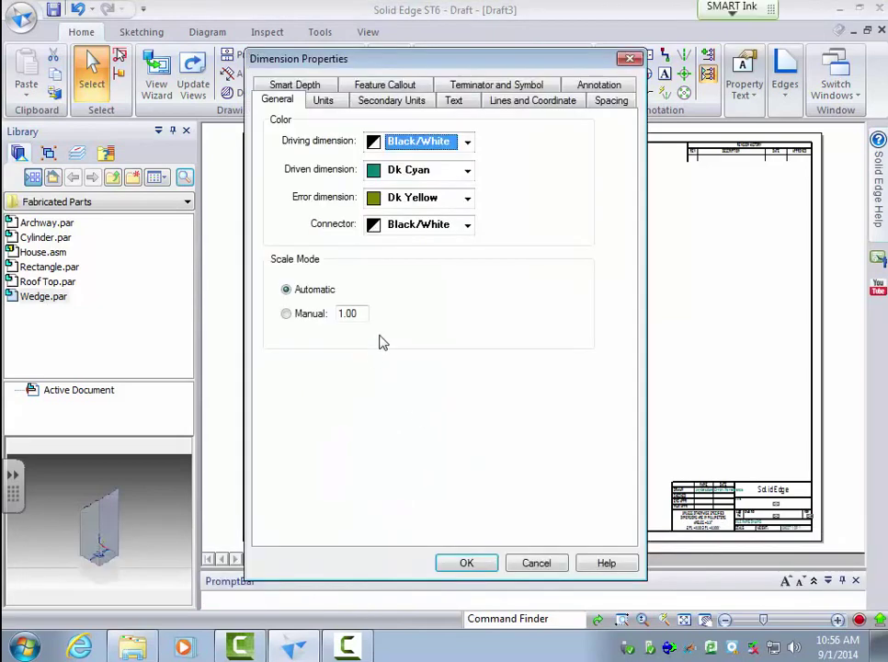
click(324, 103)
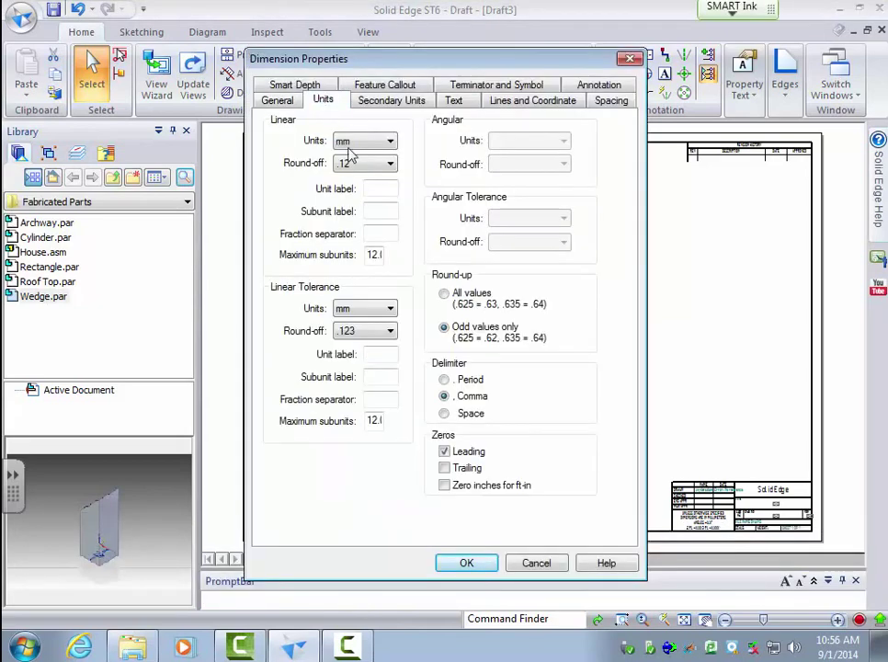
click(372, 189)
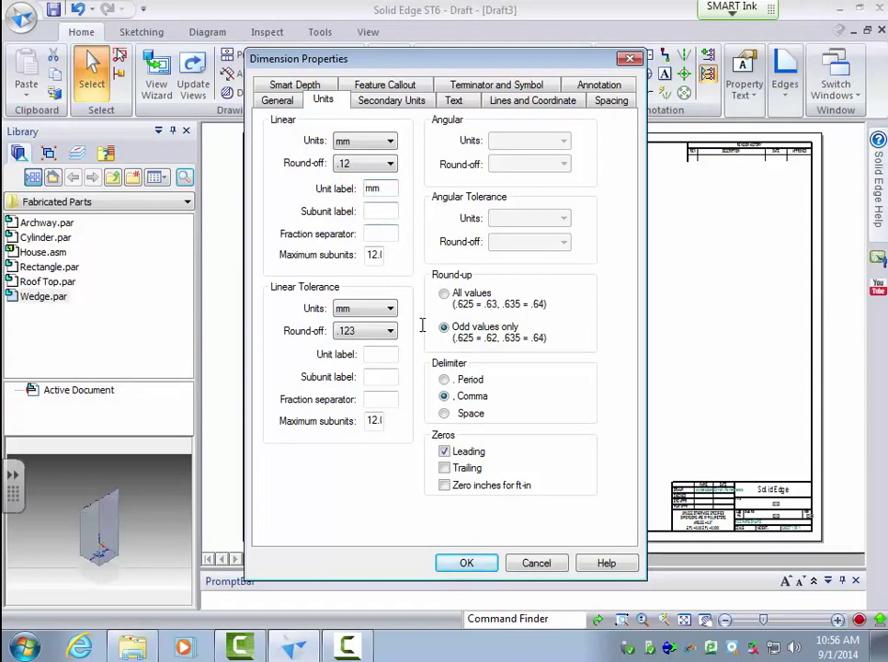
click(469, 563)
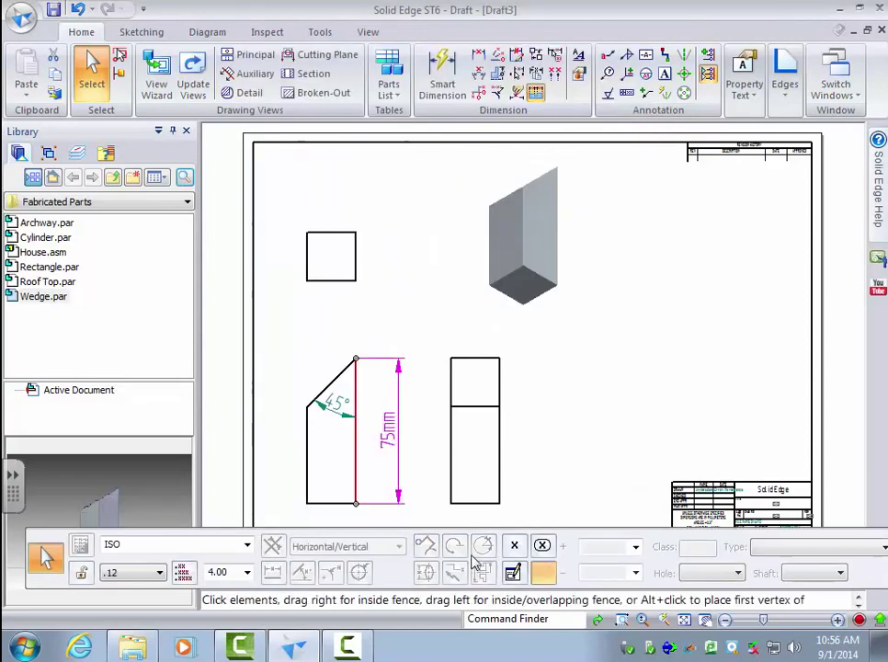
click(419, 461)
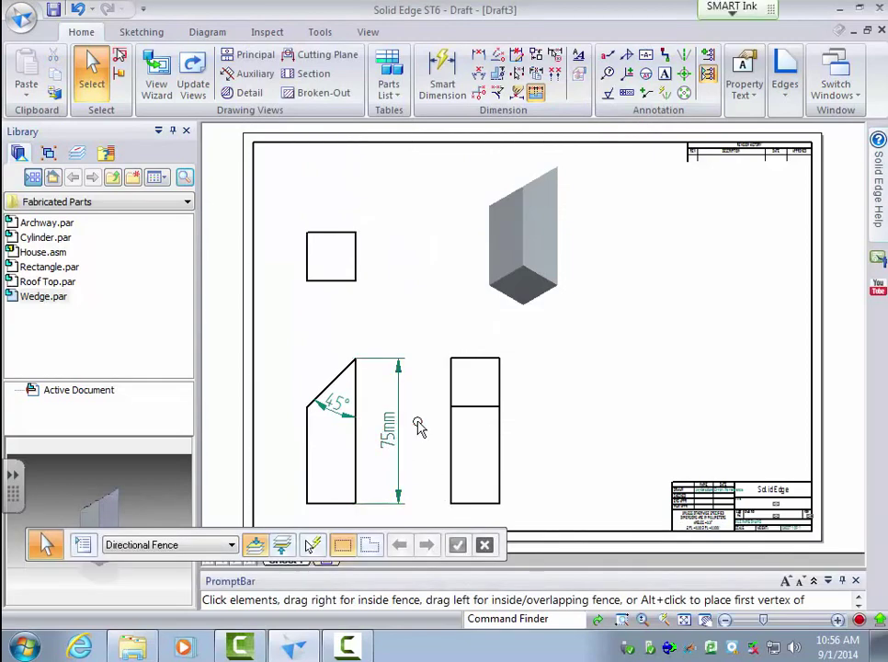
- Select the 75mm and 45° dimensions to check them
click(399, 441)
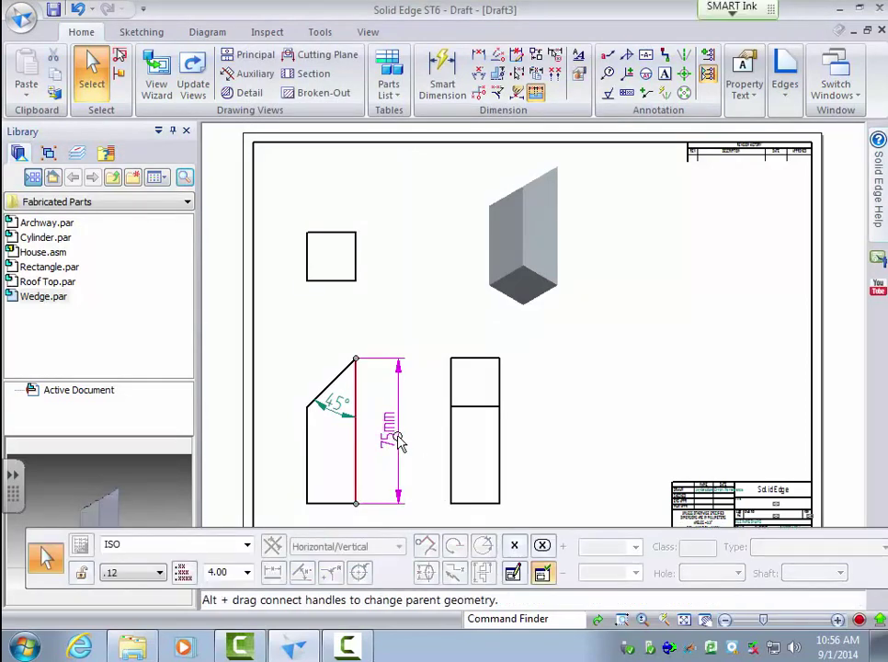
ctrl+click(336, 412)
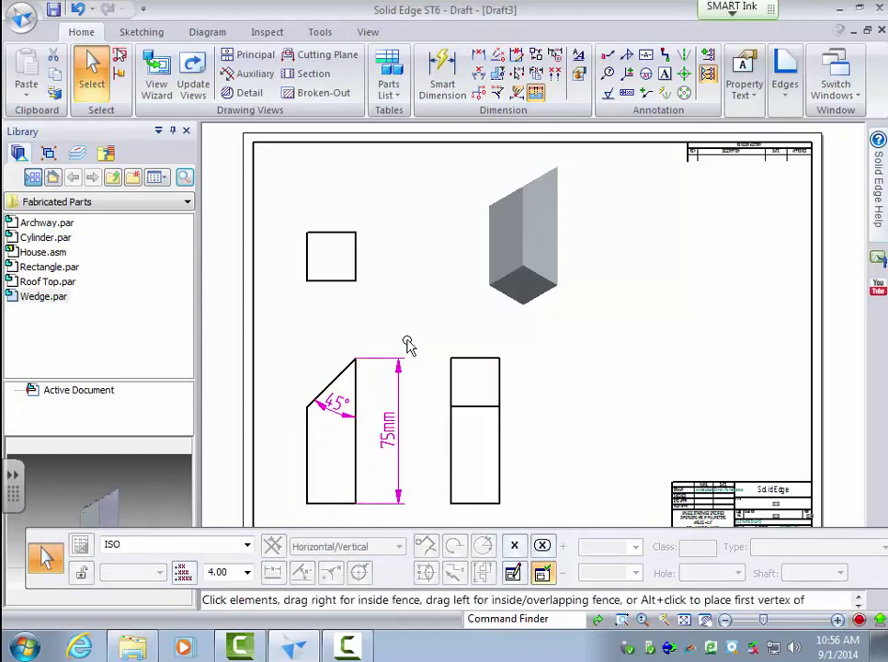
key(Escape)
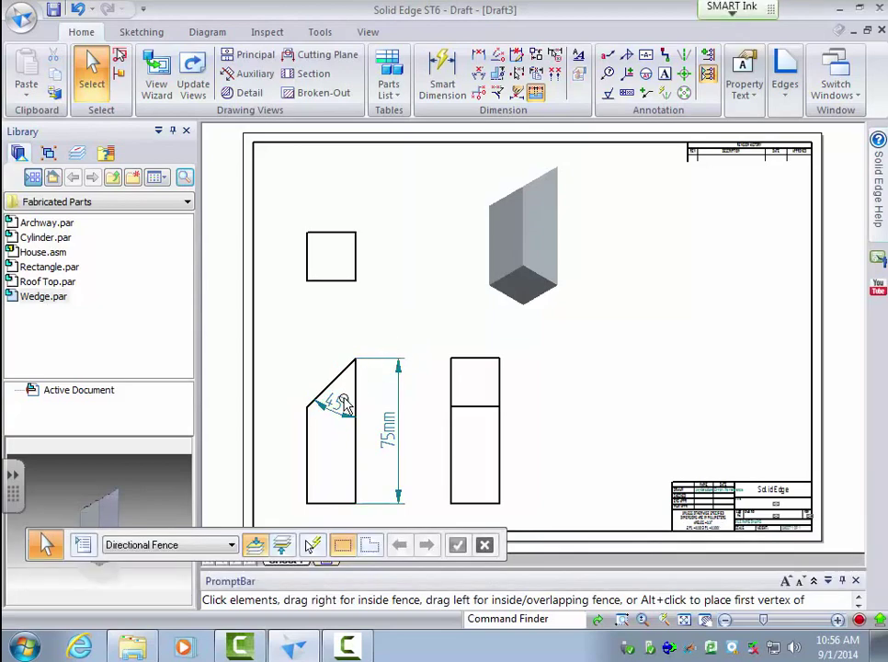
click(346, 412)
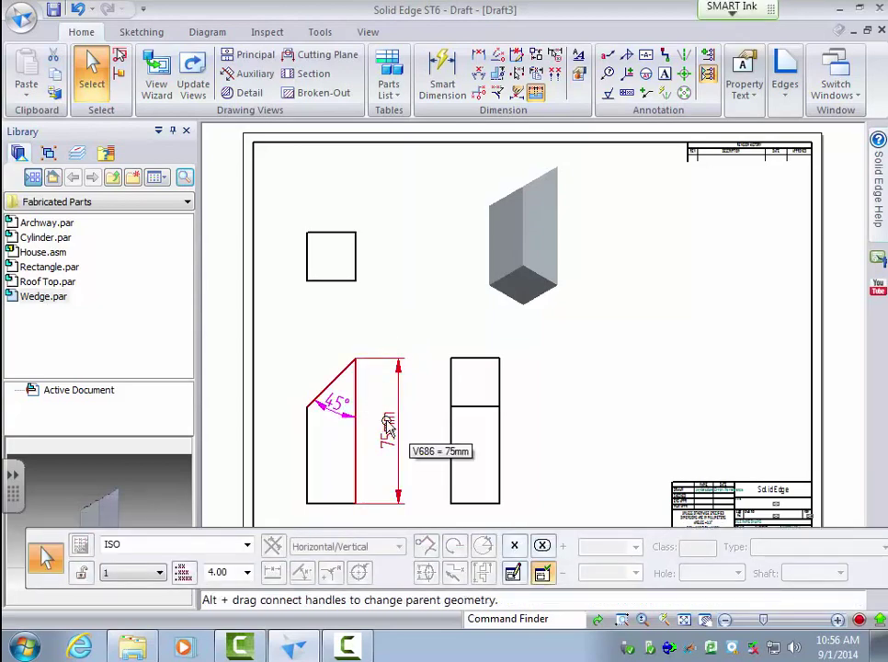